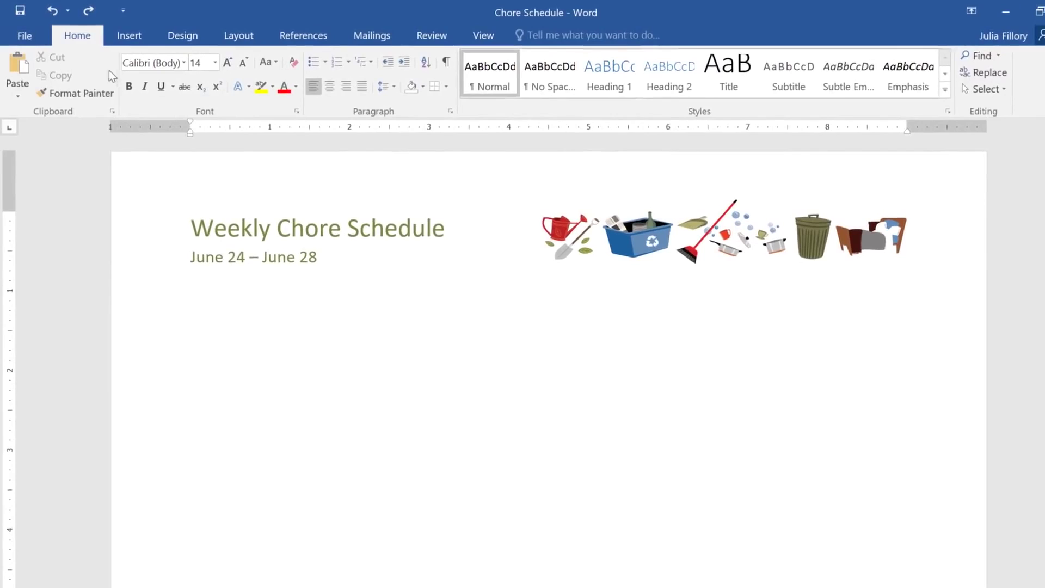
Insert an empty 6x6 table below the schedule's date line
{"action": "left_click", "coordinate": [126, 40]}
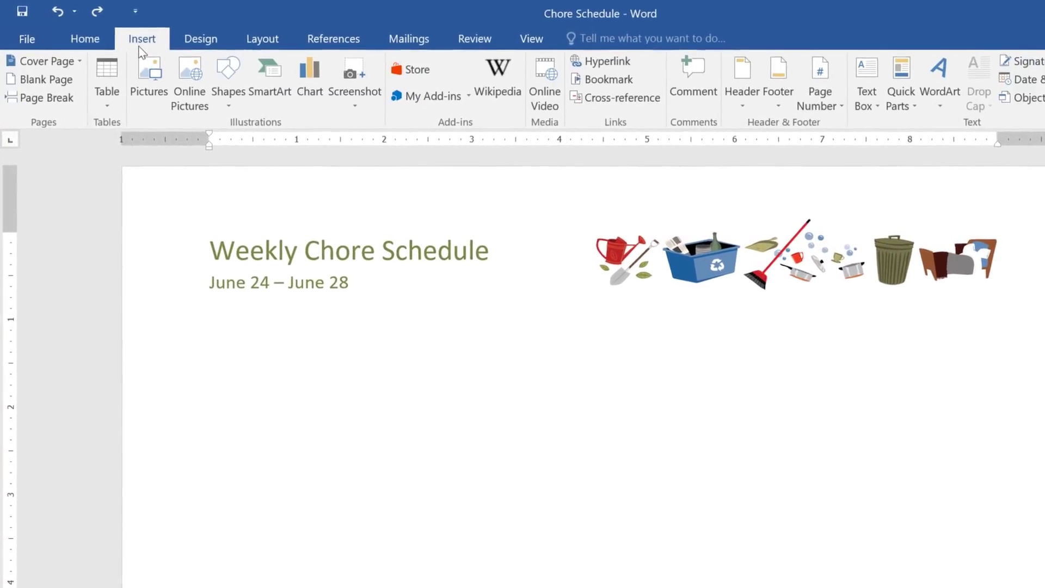
{"action": "left_click", "coordinate": [109, 69]}
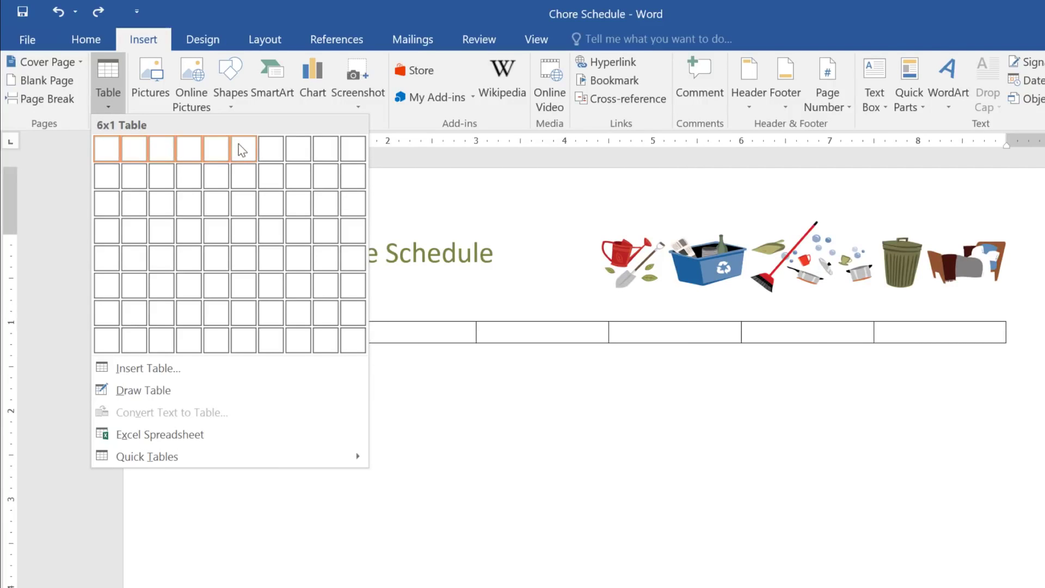
{"action": "left_click", "coordinate": [242, 288]}
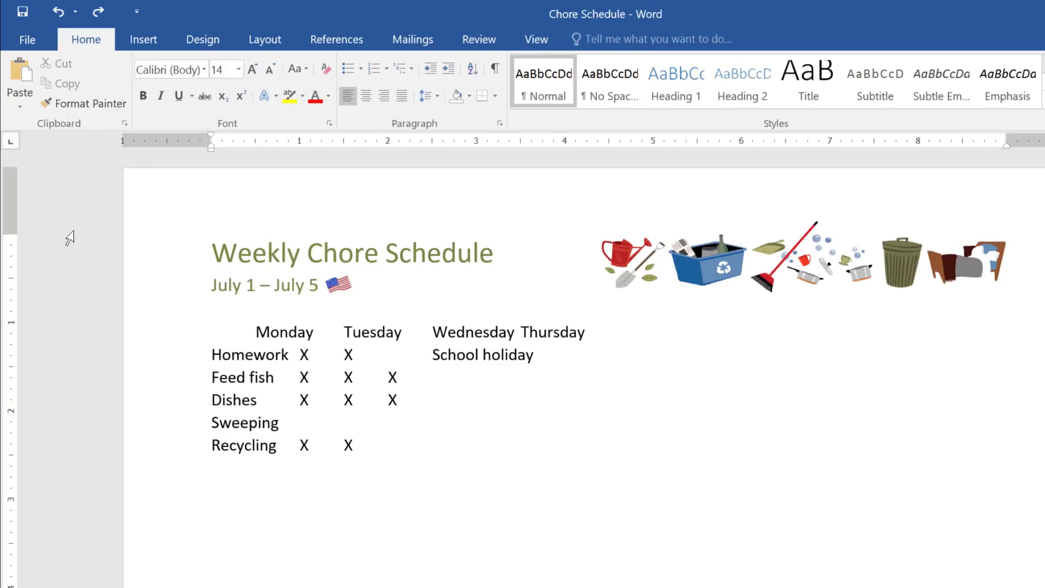
Select the tab-separated chore list and convert it to a five-column table, separating at tabs
{"action": "double_click", "coordinate": [217, 329]}
{"action": "left_click_drag", "start_coordinate": [269, 348], "coordinate": [481, 446]}
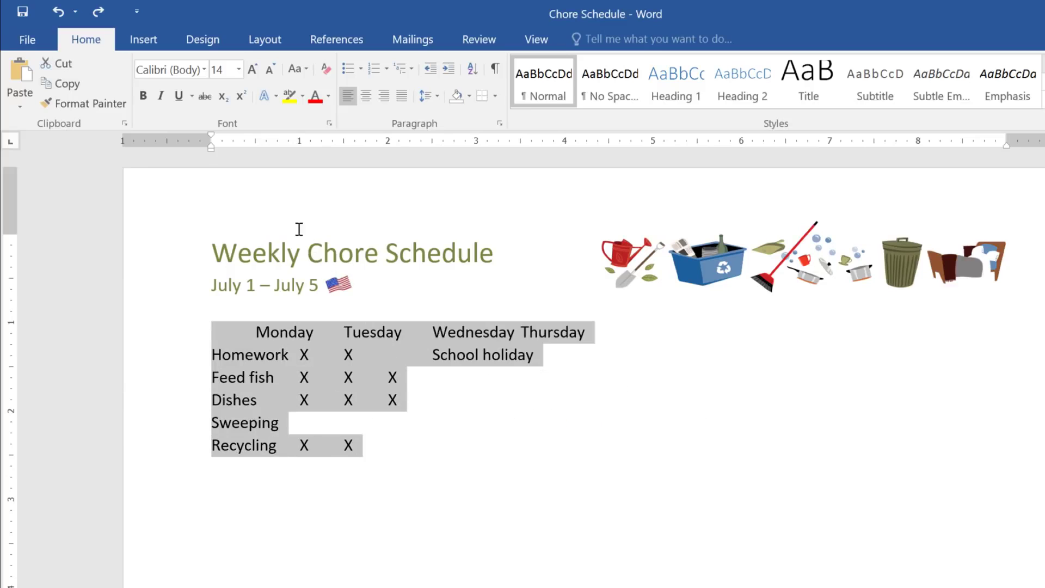
{"action": "left_click", "coordinate": [145, 42]}
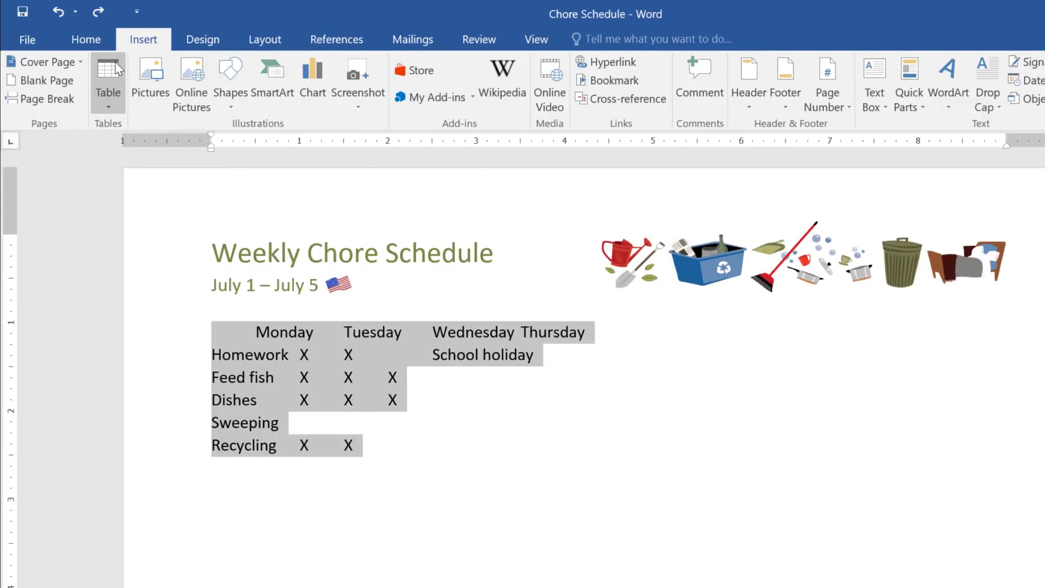
{"action": "left_click", "coordinate": [115, 82]}
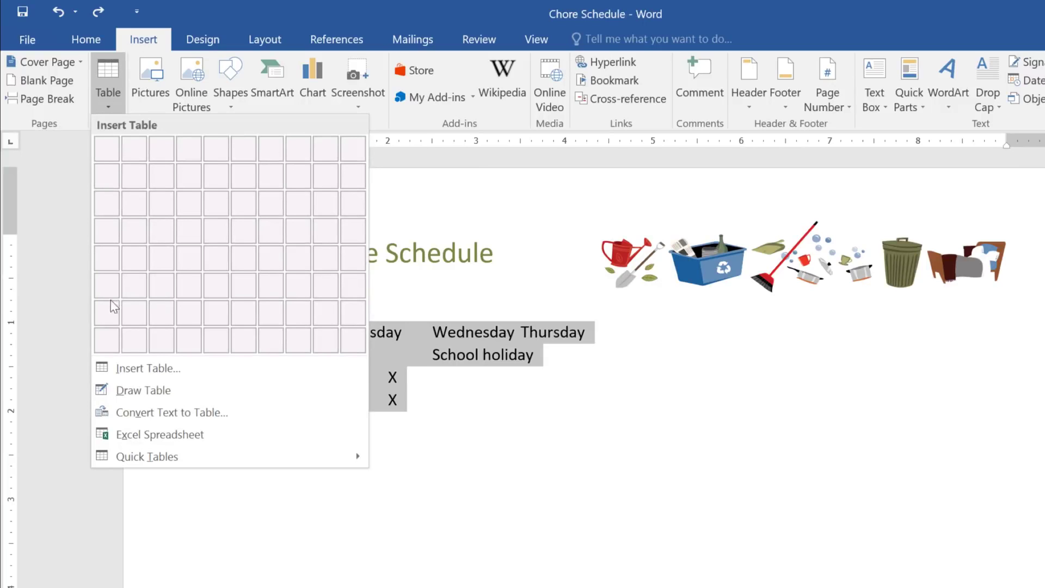
{"action": "left_click", "coordinate": [108, 413]}
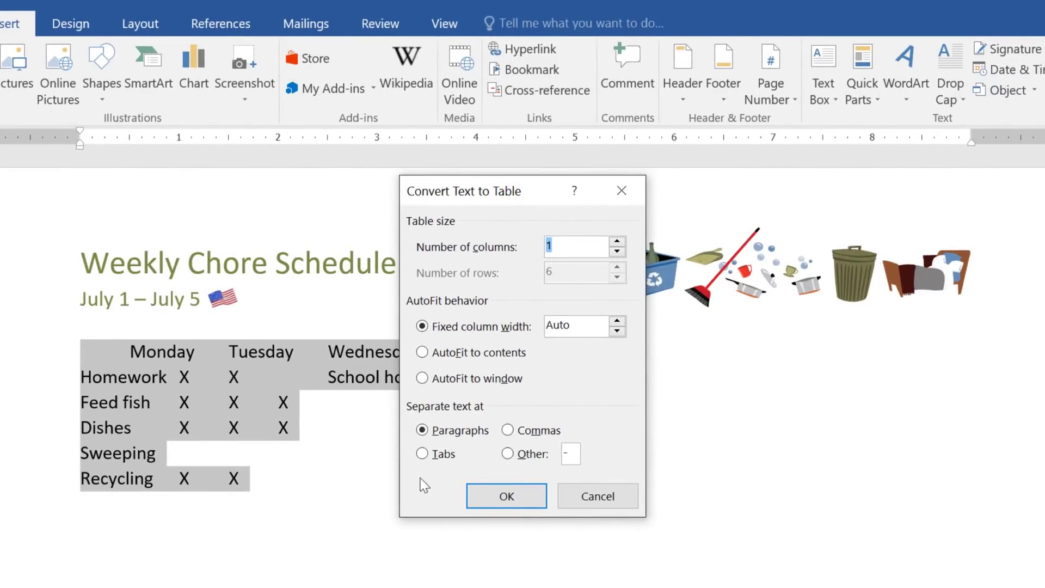
{"action": "left_click", "coordinate": [423, 454]}
{"action": "left_click", "coordinate": [479, 490]}
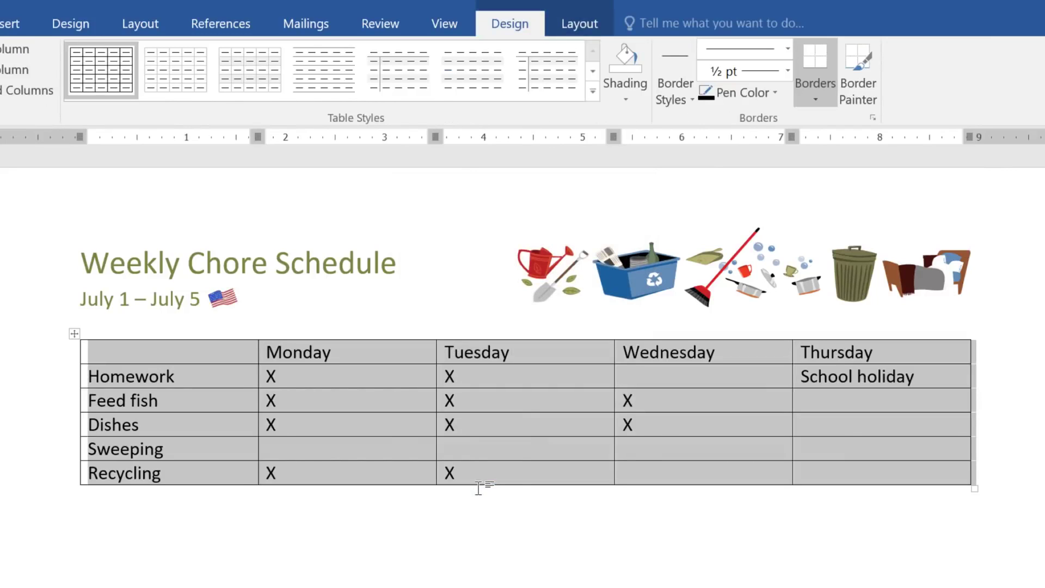
Put an X in Wednesday's Homework and Sweeping cells
{"action": "left_click", "coordinate": [688, 377]}
{"action": "type", "text": "X"}
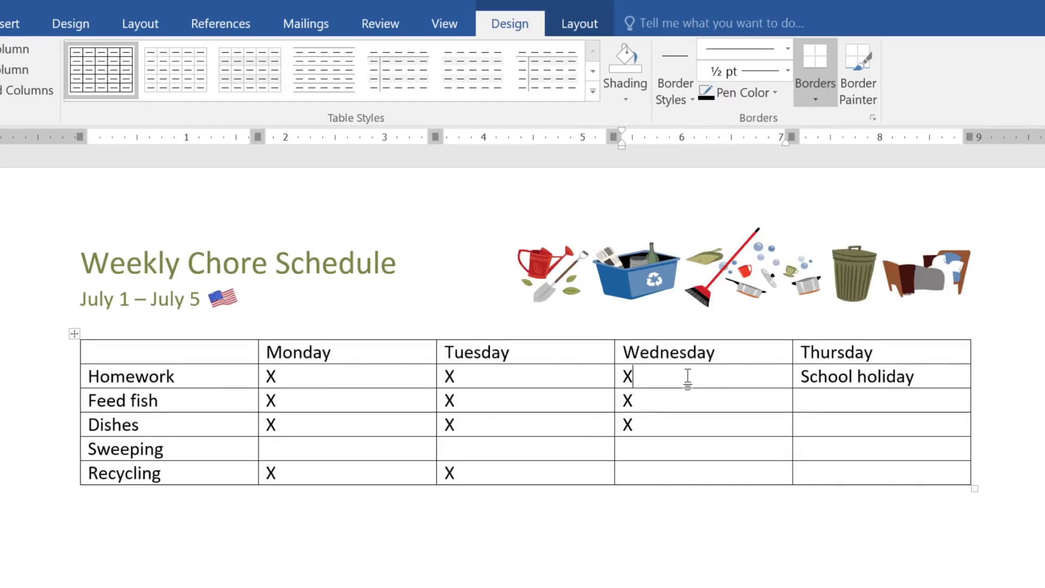
{"action": "key", "text": "Down"}
{"action": "key", "text": "Down"}
{"action": "key", "text": "Down"}
{"action": "type", "text": "X"}
Add a new right-hand column headed Friday
{"action": "mouse_move", "coordinate": [969, 337]}
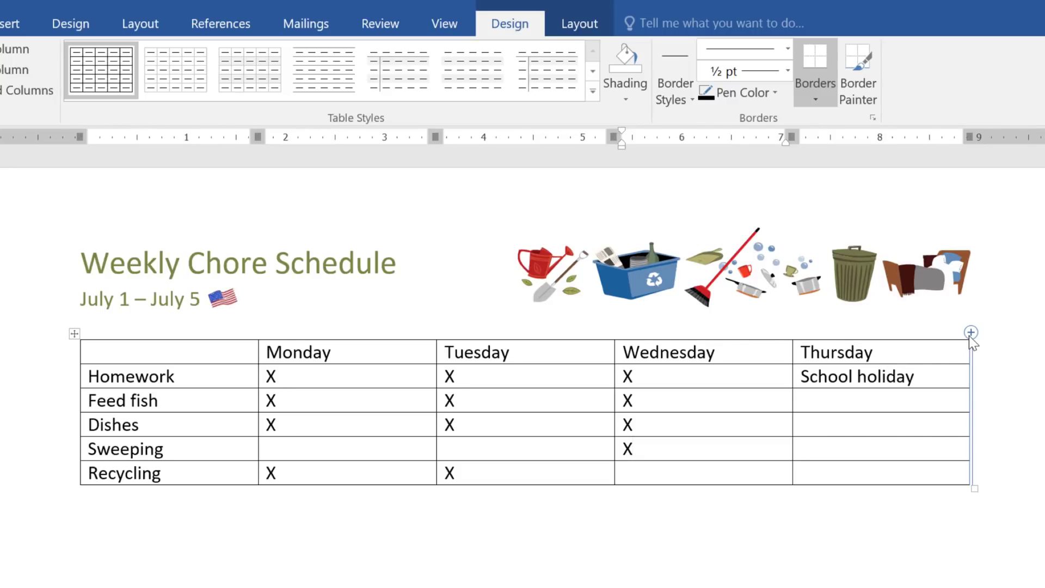
{"action": "left_click", "coordinate": [970, 336]}
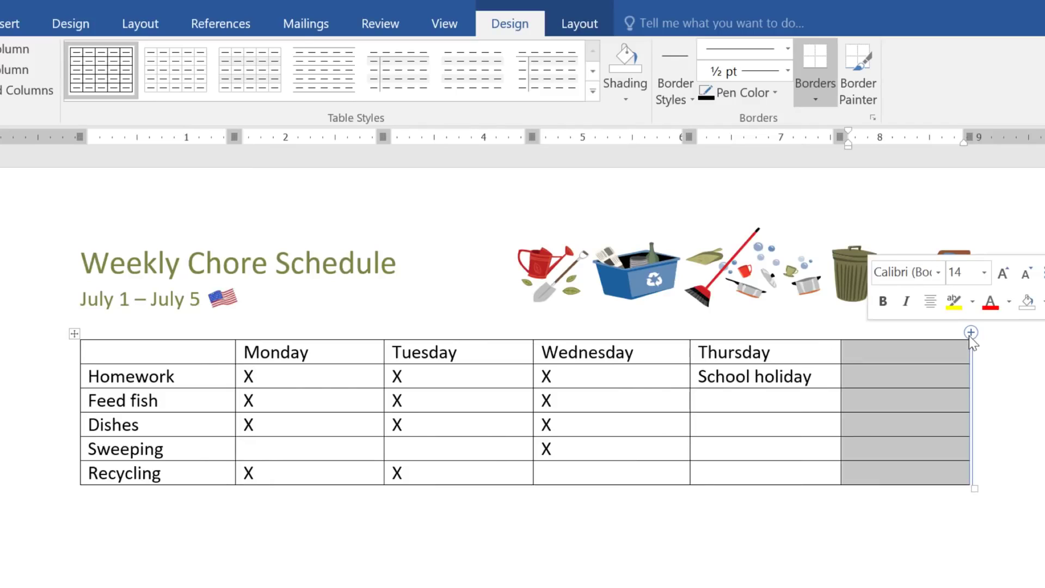
{"action": "type", "text": "Friday"}
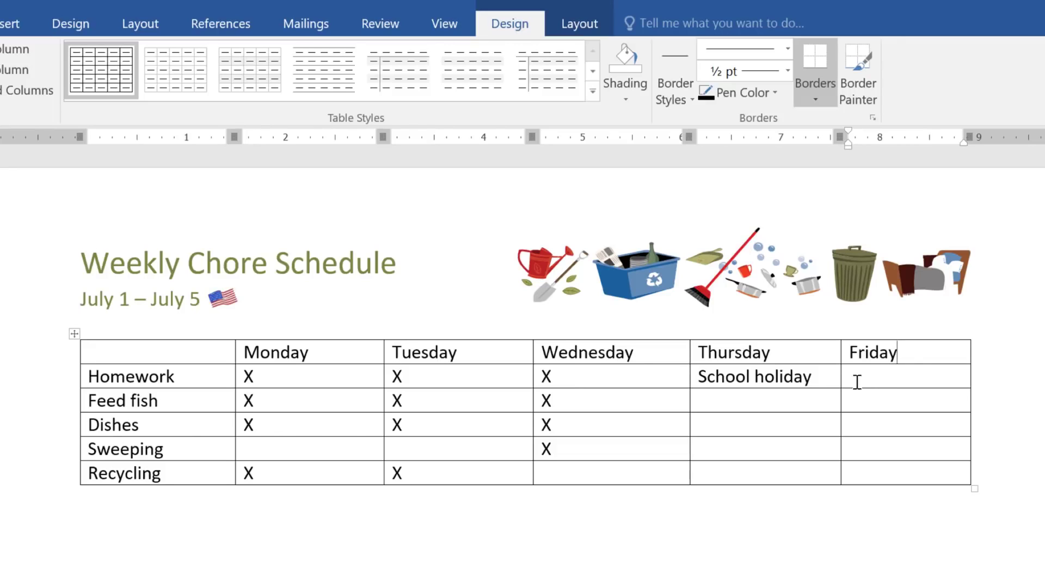
Delete the entire Sweeping row using Delete Cells with Delete entire row
{"action": "left_click", "coordinate": [218, 446]}
{"action": "right_click", "coordinate": [218, 445]}
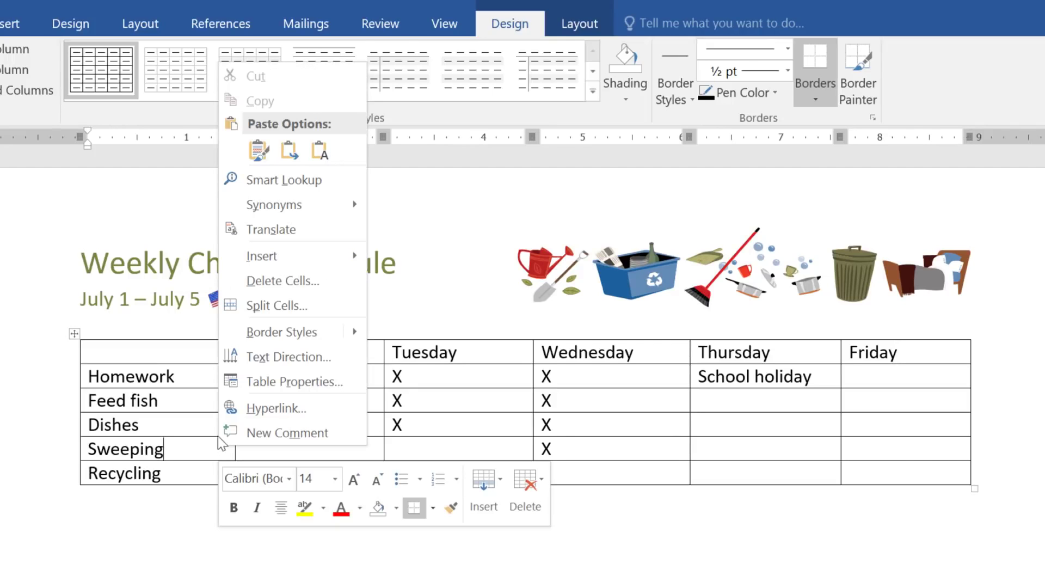
{"action": "left_click", "coordinate": [230, 283]}
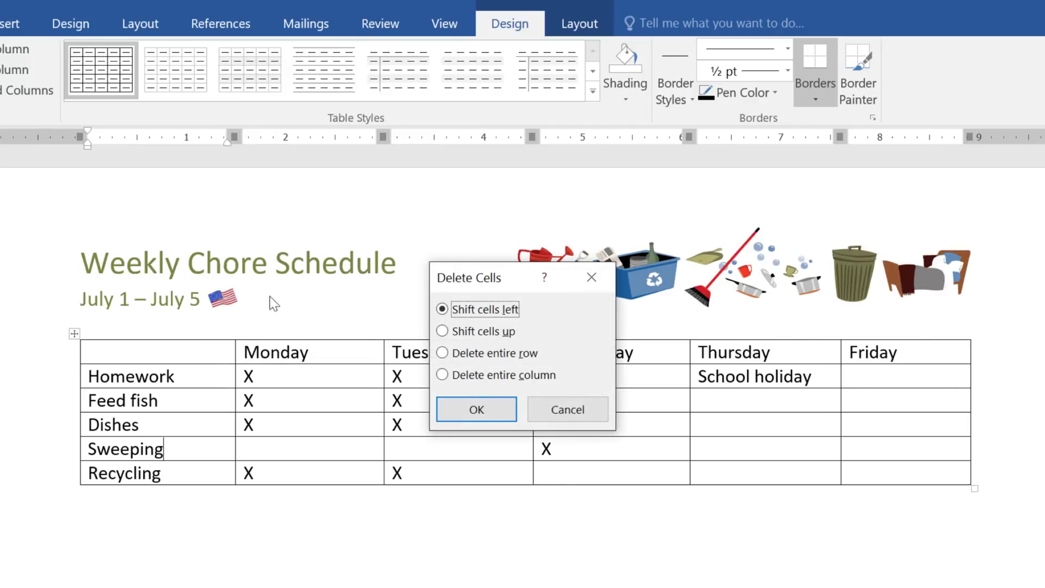
{"action": "left_click", "coordinate": [441, 353]}
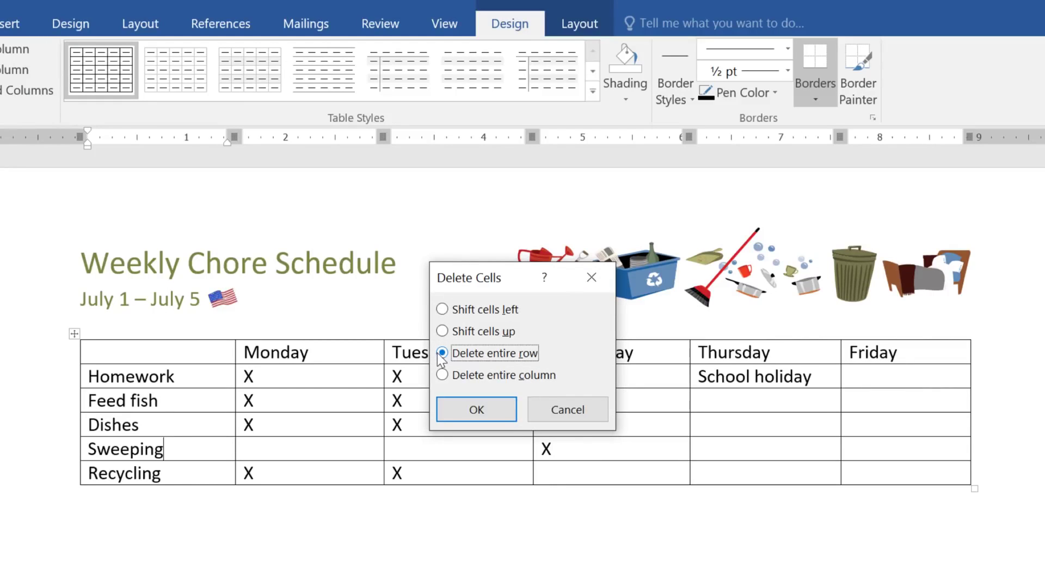
{"action": "left_click", "coordinate": [460, 409]}
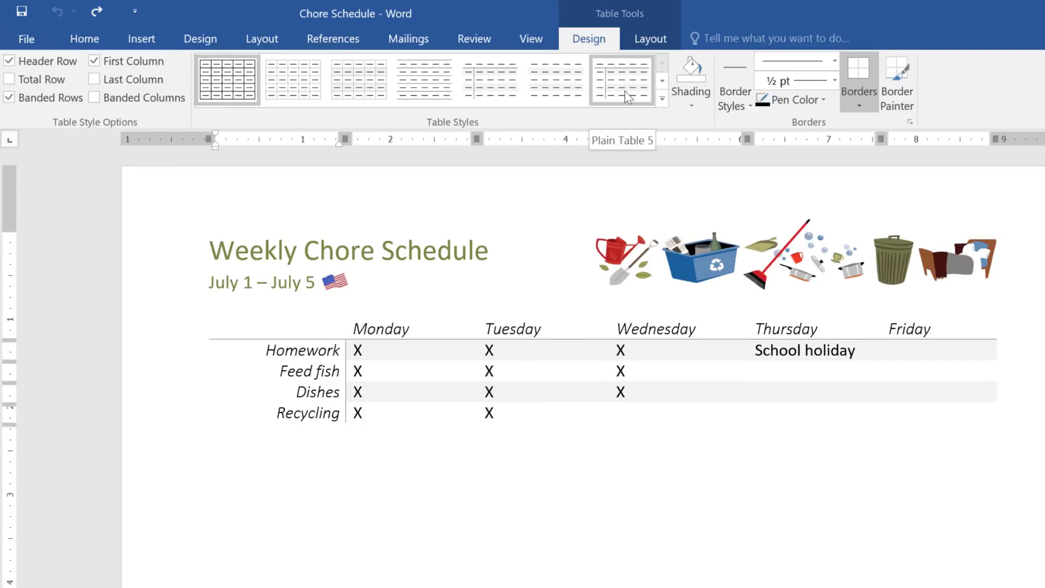
Apply the Grid Table 5 Dark - Accent 5 style from the Table Styles gallery
{"action": "left_click", "coordinate": [662, 97]}
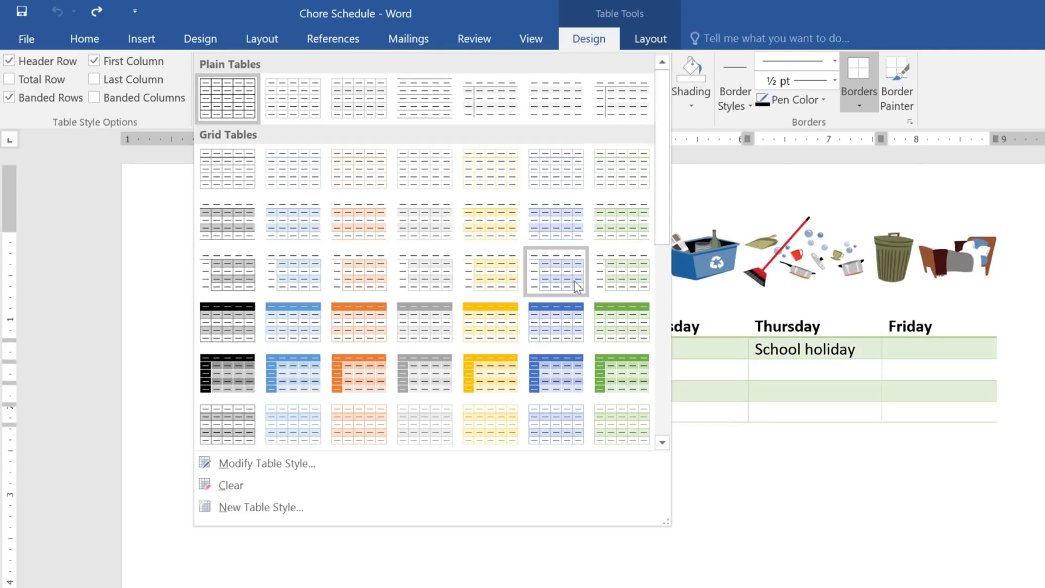
{"action": "left_click", "coordinate": [554, 360]}
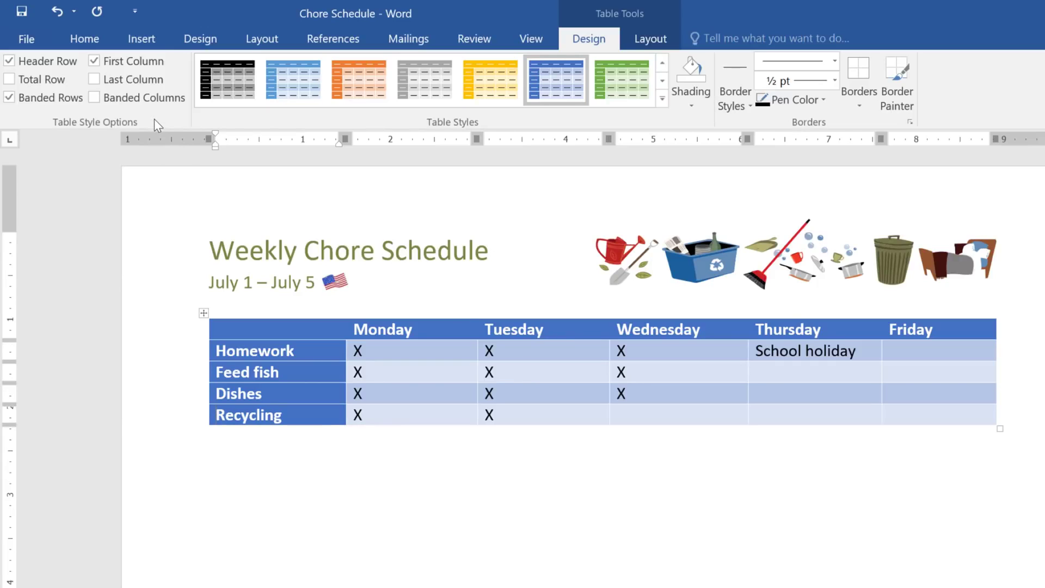
{"action": "left_click", "coordinate": [105, 64]}
{"action": "left_click", "coordinate": [105, 63]}
{"action": "left_click", "coordinate": [70, 65]}
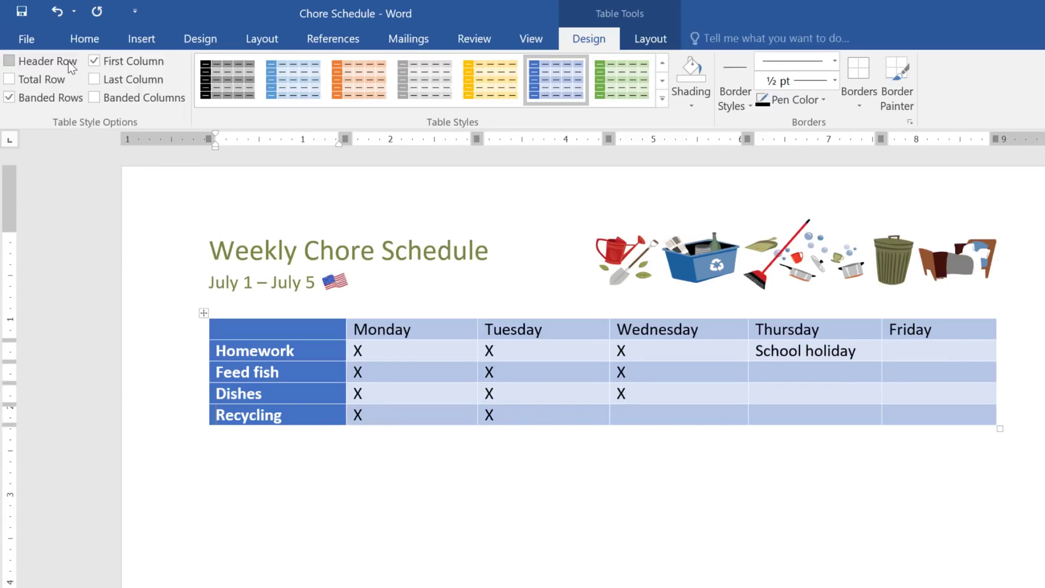
{"action": "left_click", "coordinate": [70, 66]}
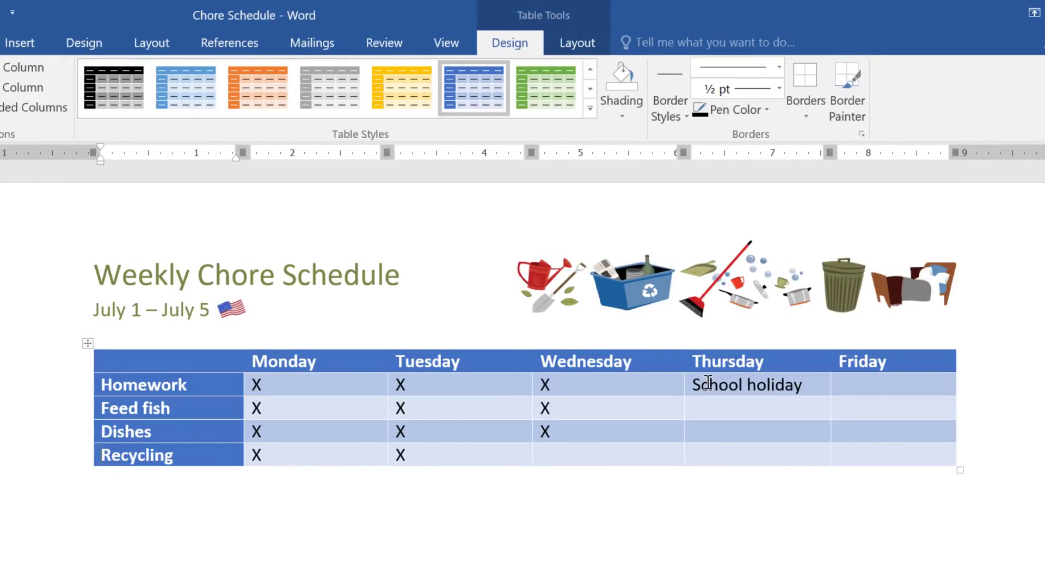
Give the School holiday cells a dotted, 1½ pt, gold outside border
{"action": "left_click_drag", "start_coordinate": [707, 383], "coordinate": [885, 382]}
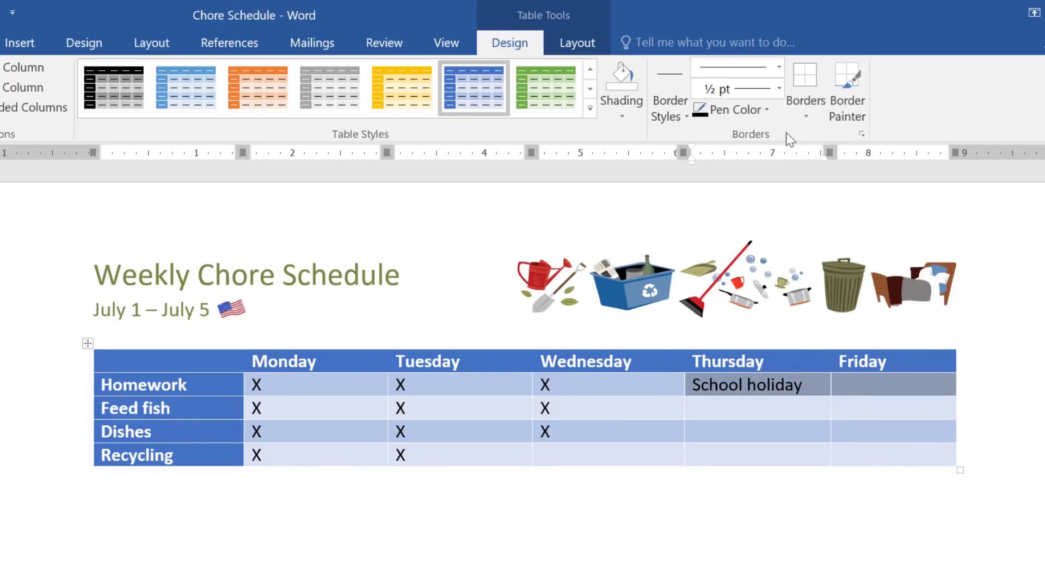
{"action": "left_click", "coordinate": [780, 66]}
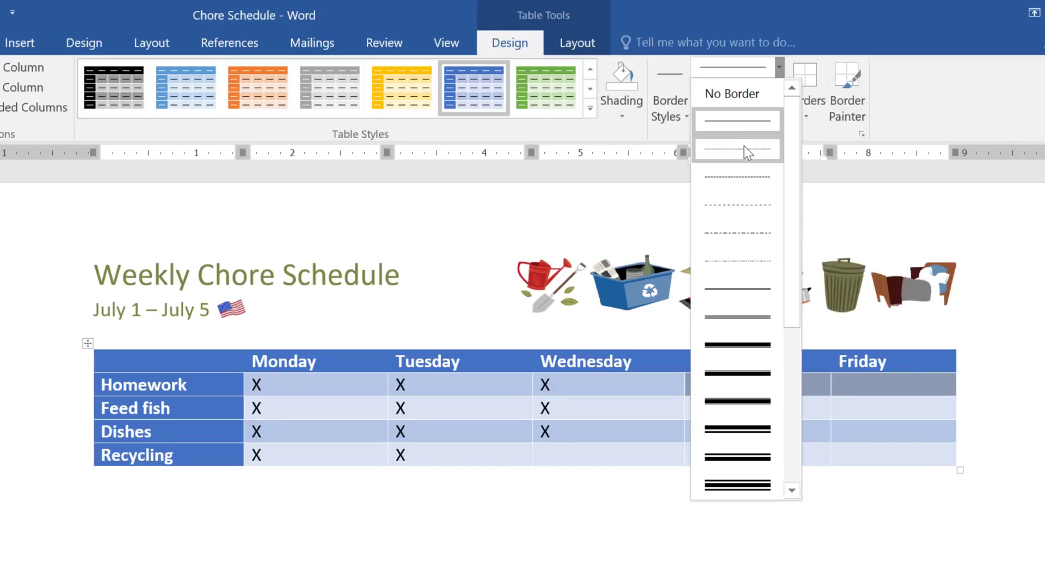
{"action": "left_click", "coordinate": [743, 148]}
{"action": "left_click", "coordinate": [779, 88]}
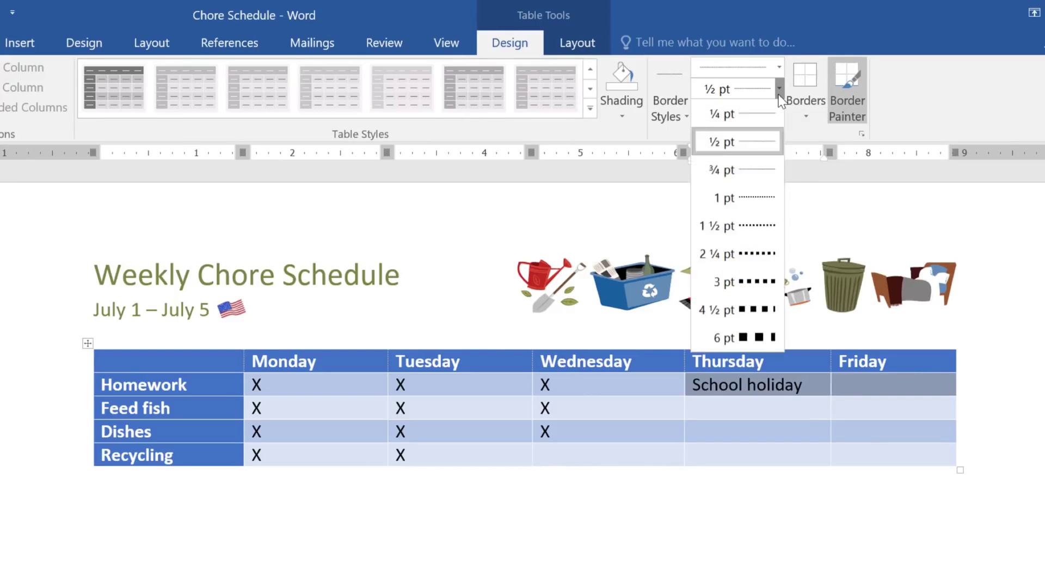
{"action": "left_click", "coordinate": [745, 221]}
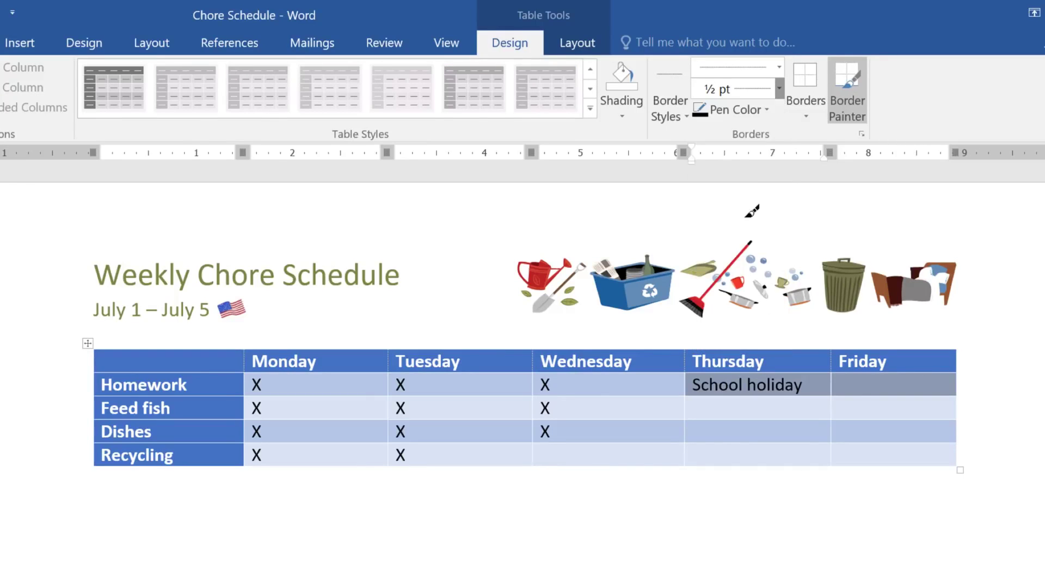
{"action": "left_click", "coordinate": [745, 112]}
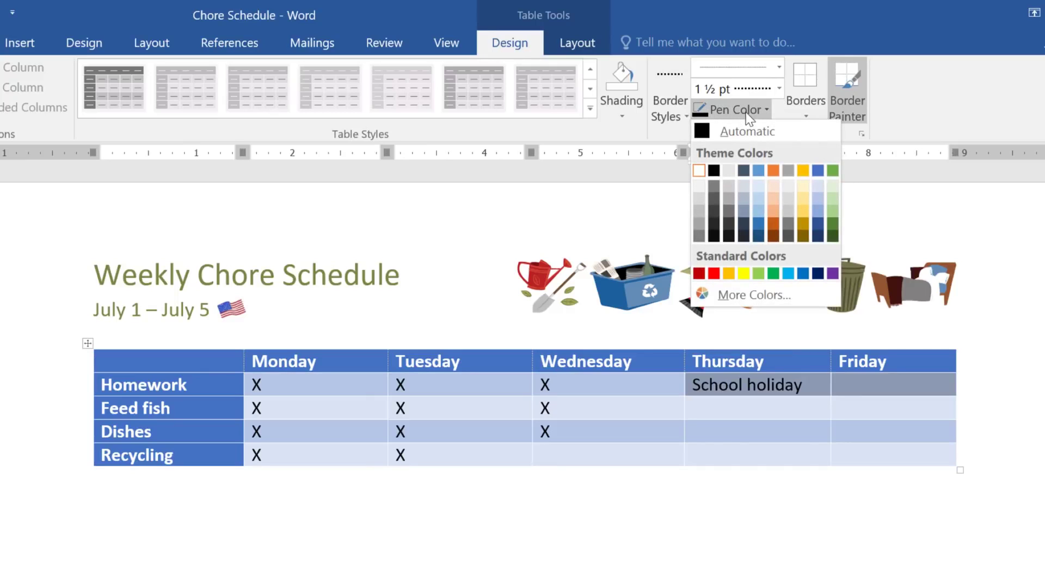
{"action": "left_click", "coordinate": [803, 170]}
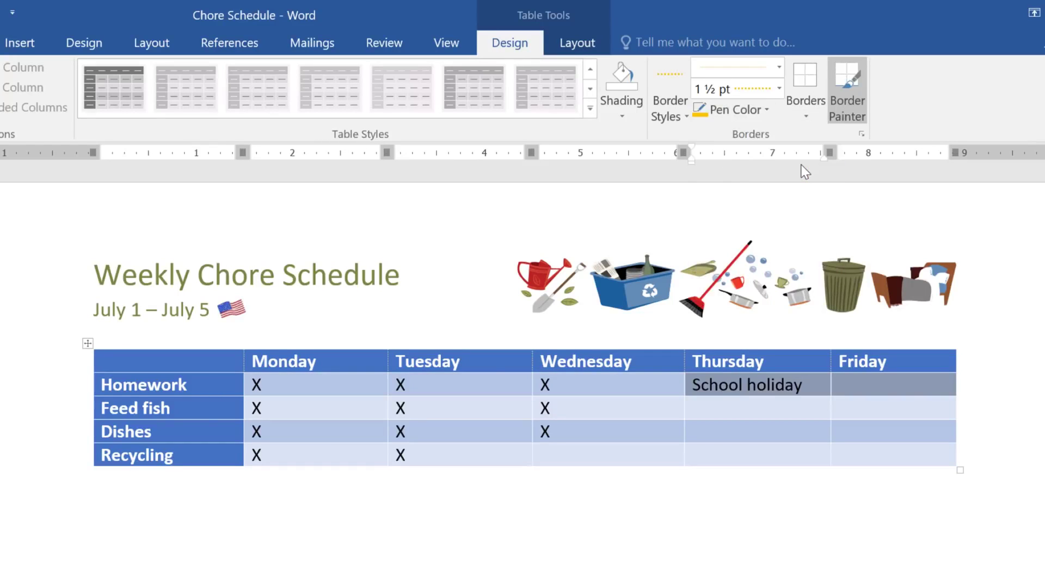
{"action": "left_click", "coordinate": [802, 115]}
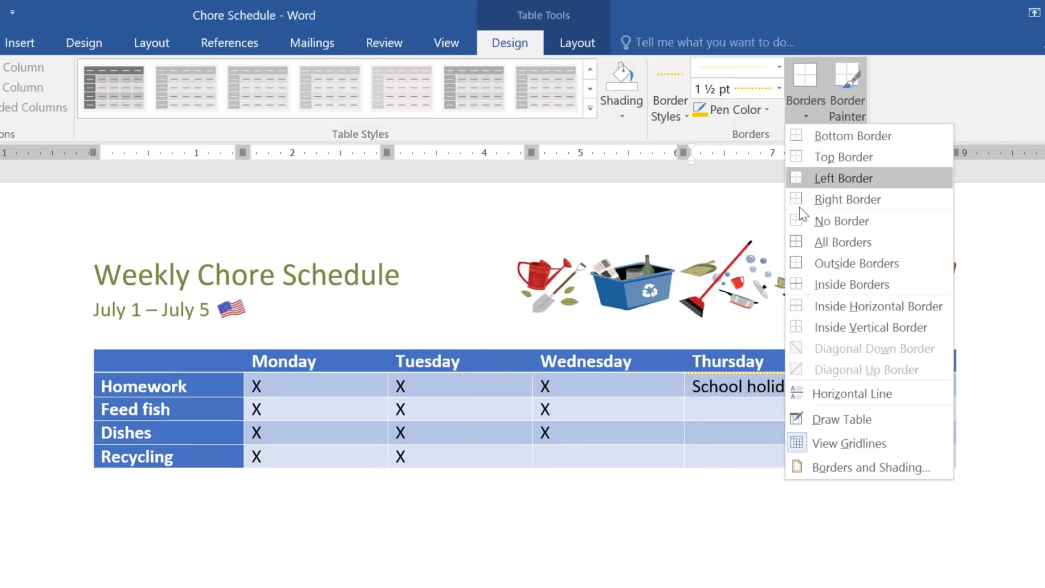
{"action": "left_click", "coordinate": [796, 263]}
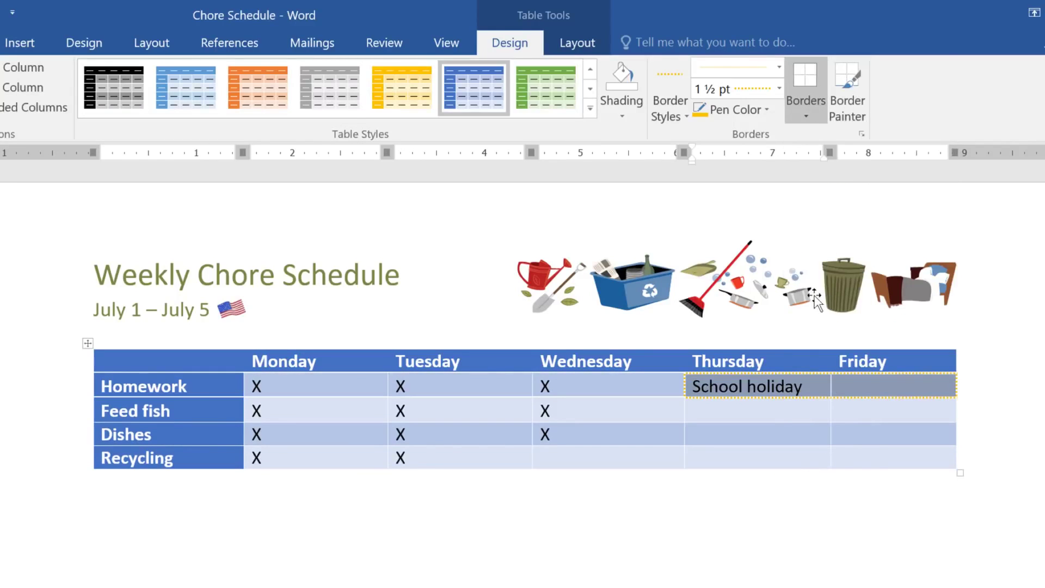
{"action": "left_click", "coordinate": [848, 386]}
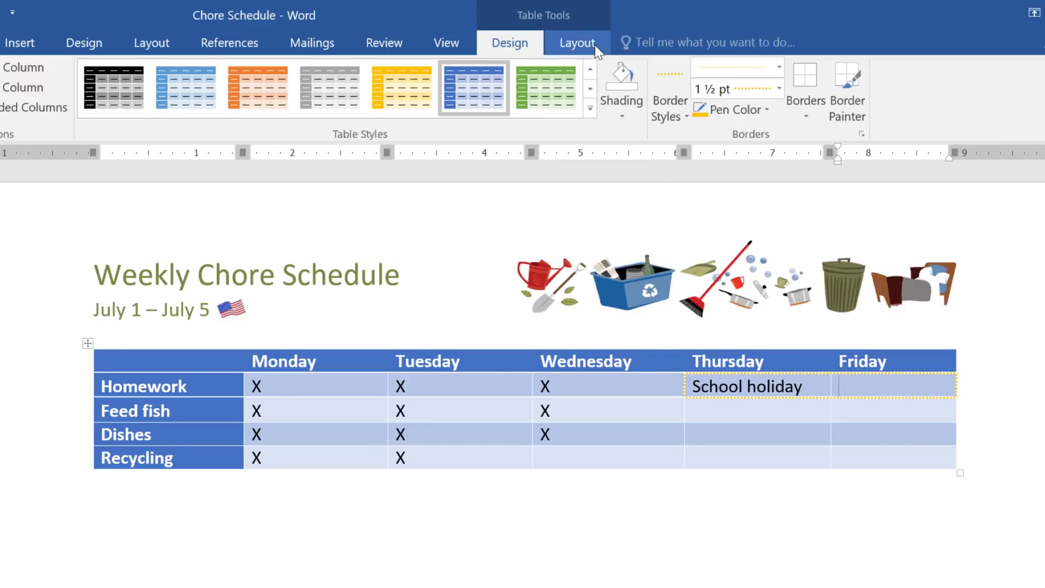
Make the Recycling row taller, then distribute all rows evenly at 0.42" each
{"action": "left_click", "coordinate": [577, 43]}
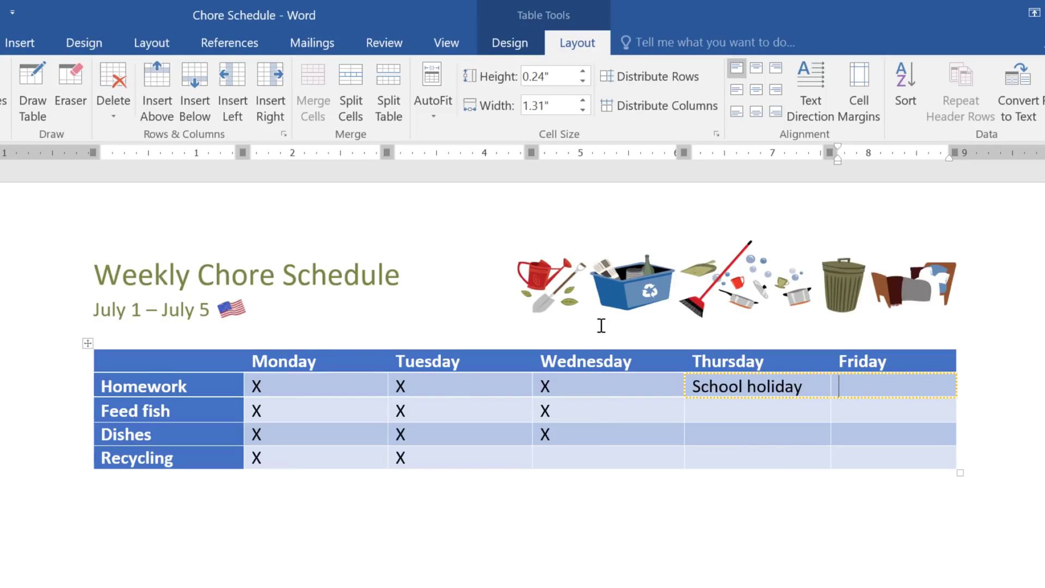
{"action": "left_click", "coordinate": [599, 456]}
{"action": "left_click_drag", "start_coordinate": [597, 469], "coordinate": [595, 551]}
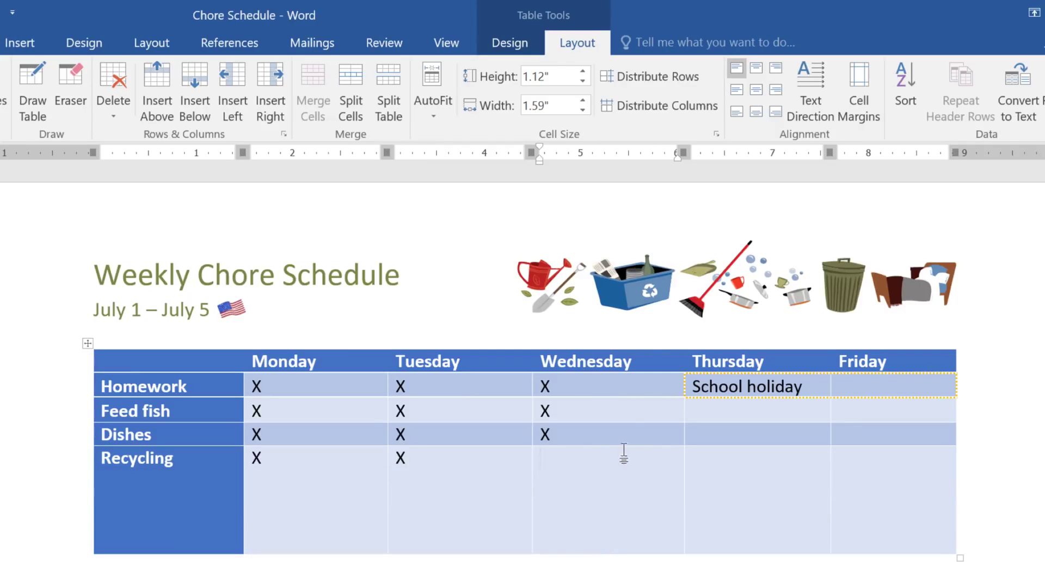
{"action": "left_click", "coordinate": [682, 81]}
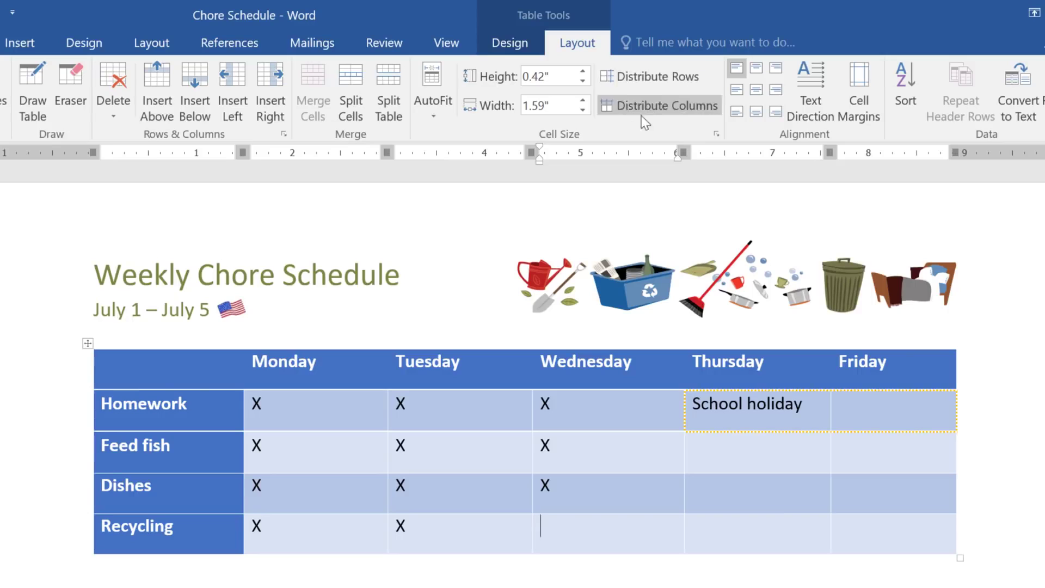
Select the whole table and set its text alignment to Align Center
{"action": "left_click", "coordinate": [90, 342]}
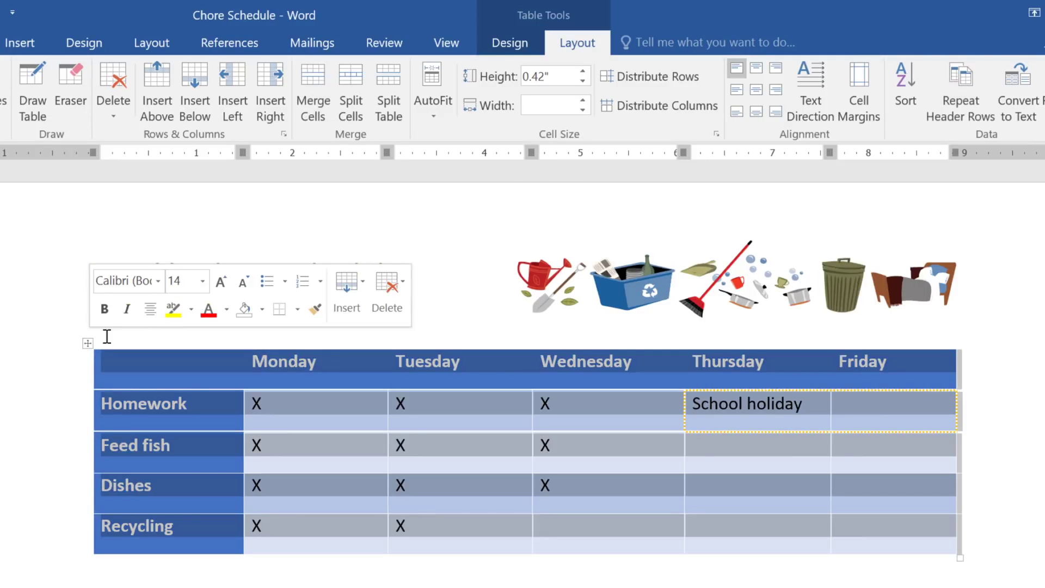
{"action": "left_click", "coordinate": [758, 73]}
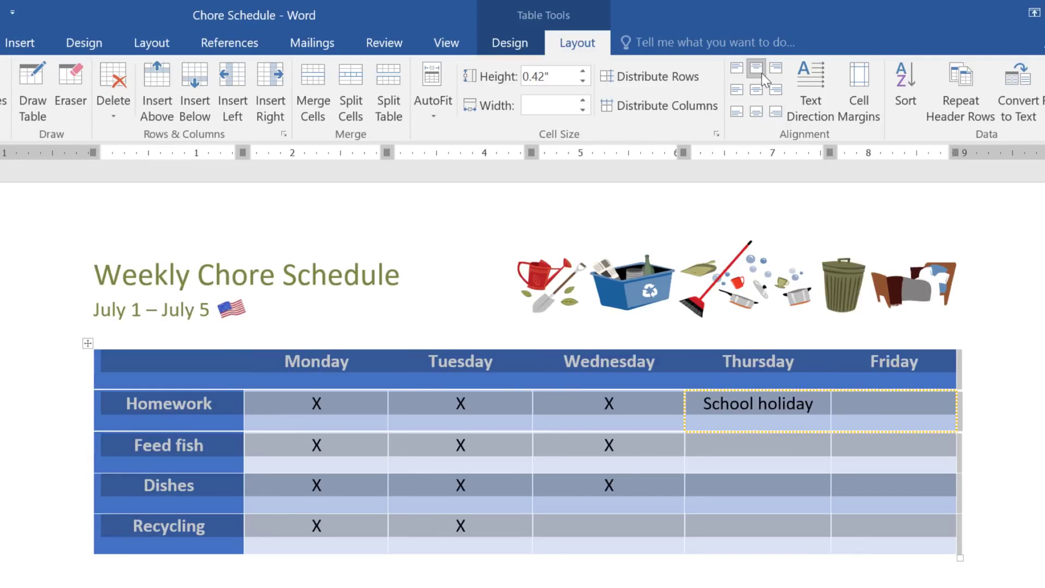
{"action": "left_click", "coordinate": [774, 73]}
{"action": "left_click", "coordinate": [775, 87]}
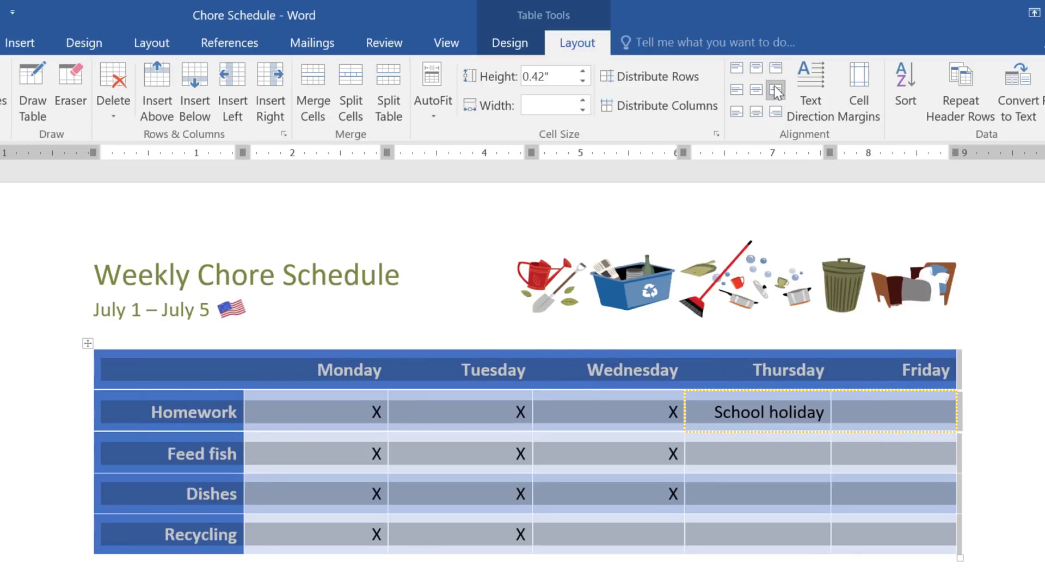
{"action": "left_click", "coordinate": [759, 86]}
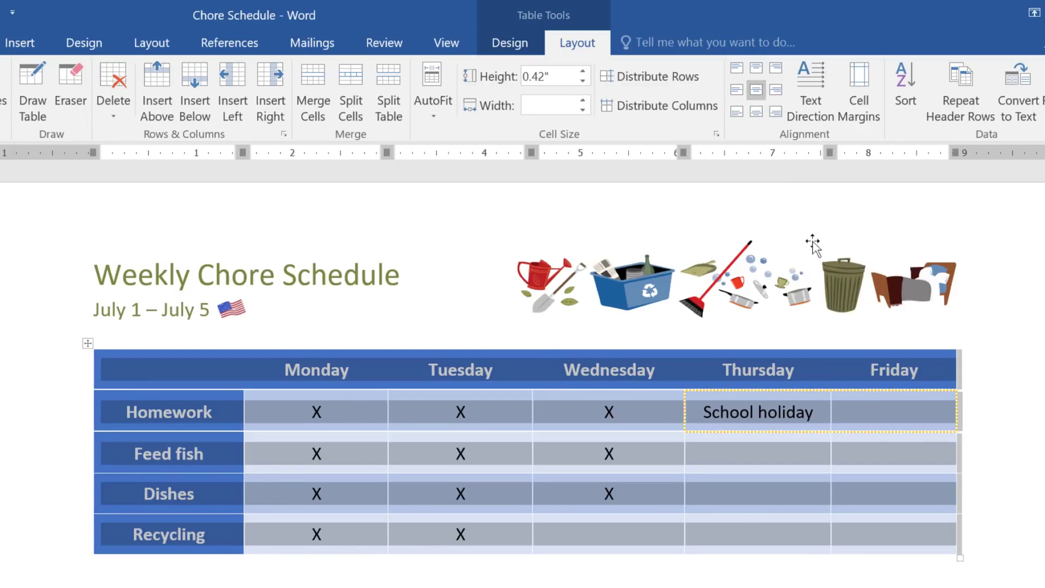
{"action": "left_click", "coordinate": [853, 410]}
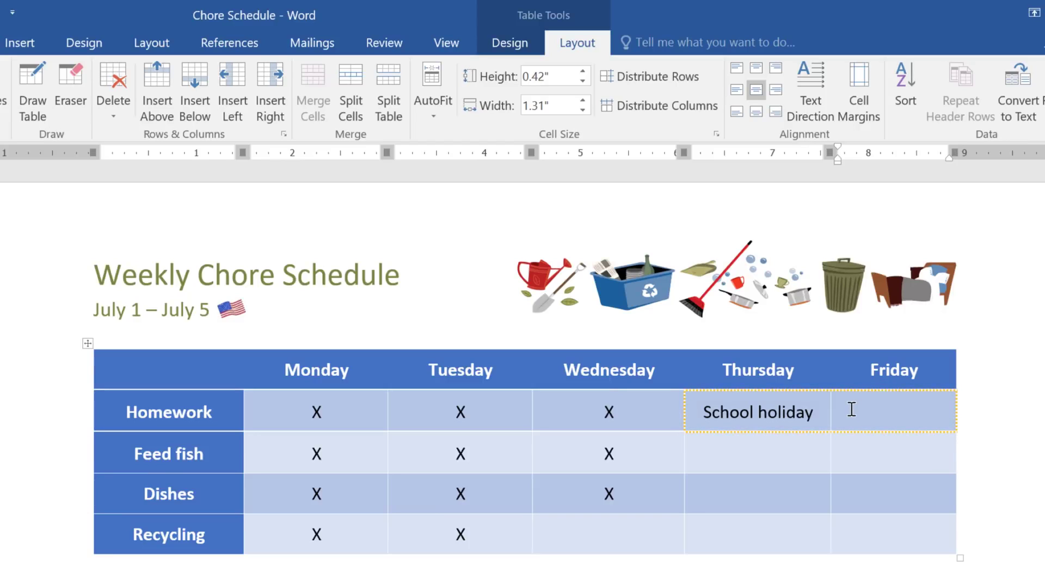
Merge Homework's Thursday and Friday cells so School holiday spans both days
{"action": "left_click_drag", "start_coordinate": [854, 410], "coordinate": [796, 411]}
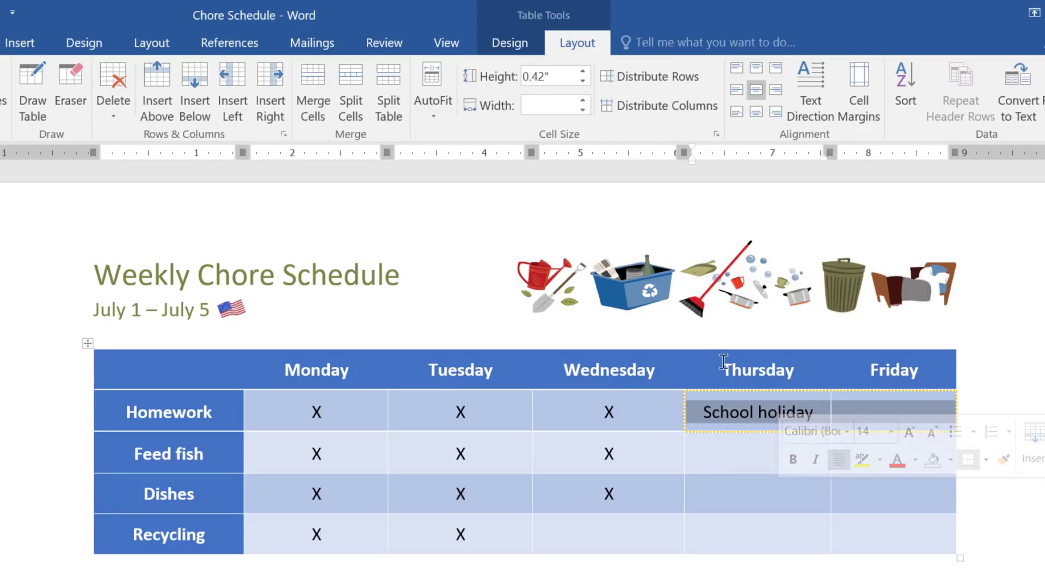
{"action": "left_click", "coordinate": [328, 86]}
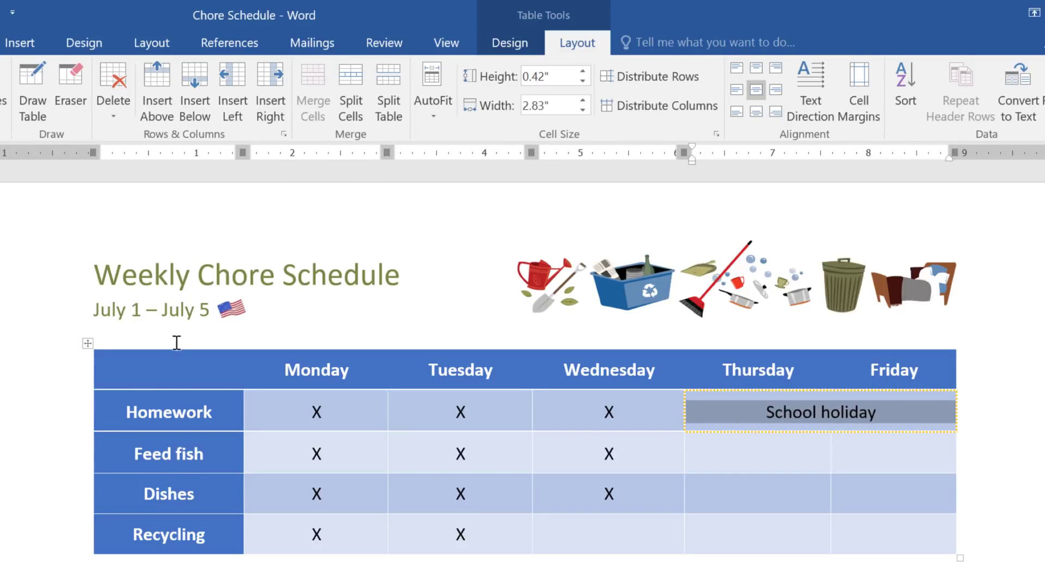
{"action": "left_click", "coordinate": [160, 360]}
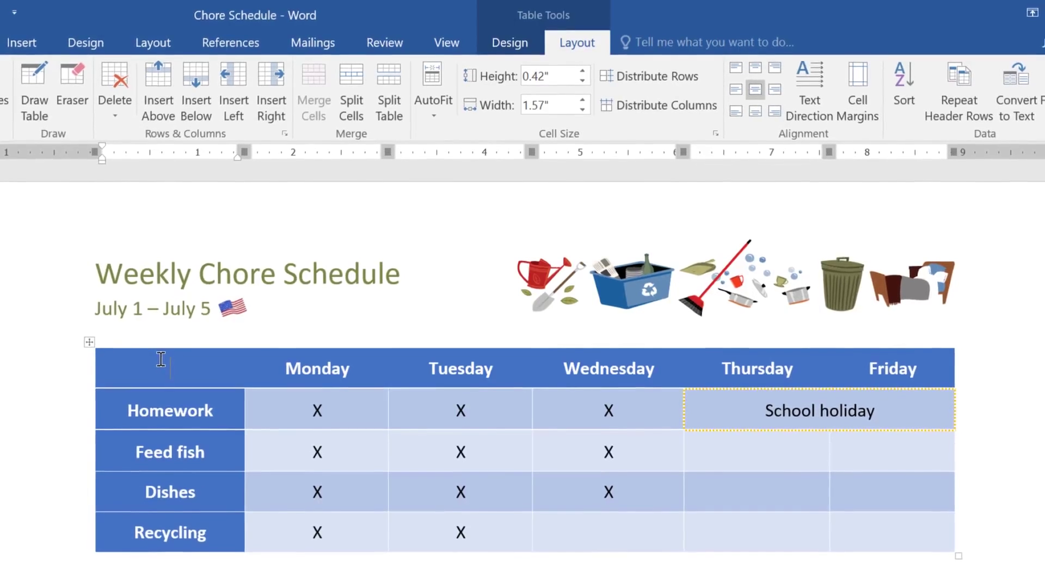